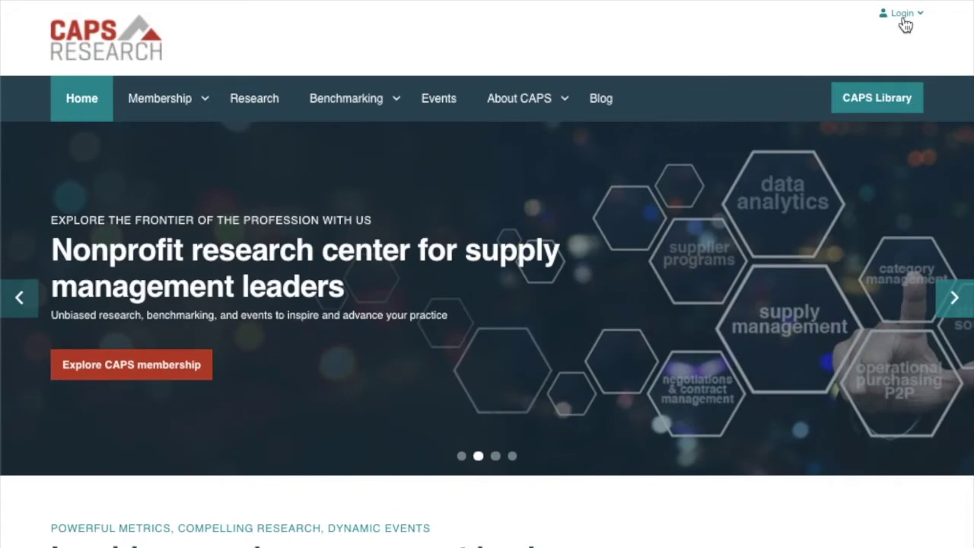
Start CAPS Library registration with the work e-mail address and continue to the company step
left_click(904, 23)
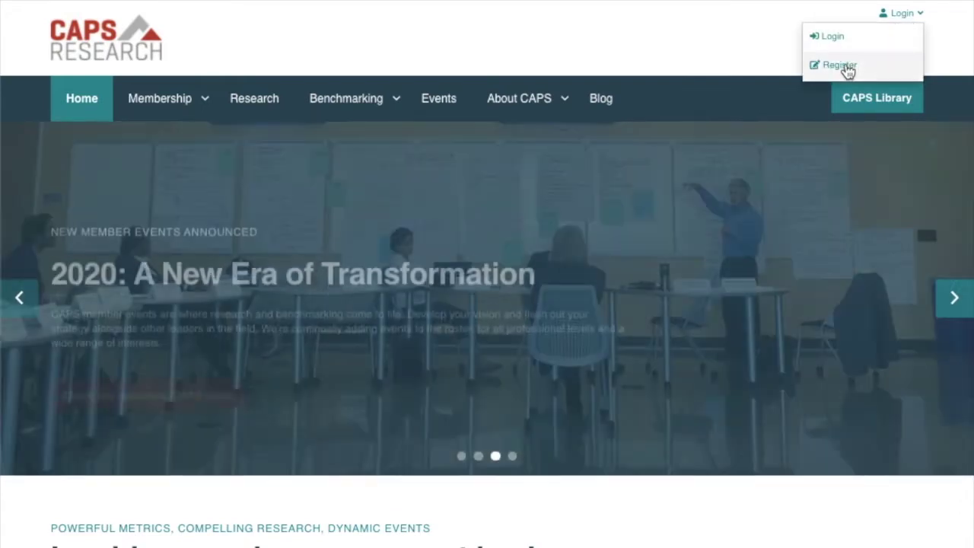
left_click(840, 65)
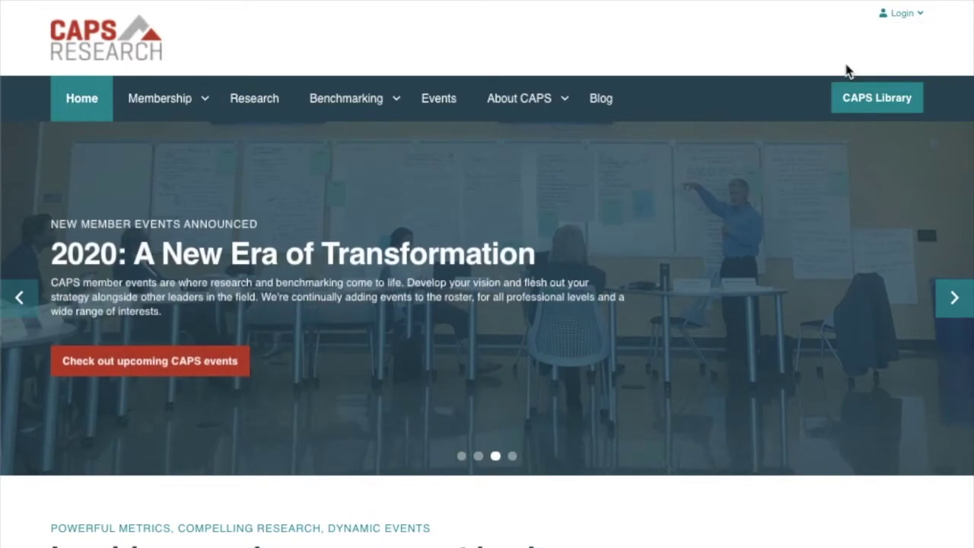
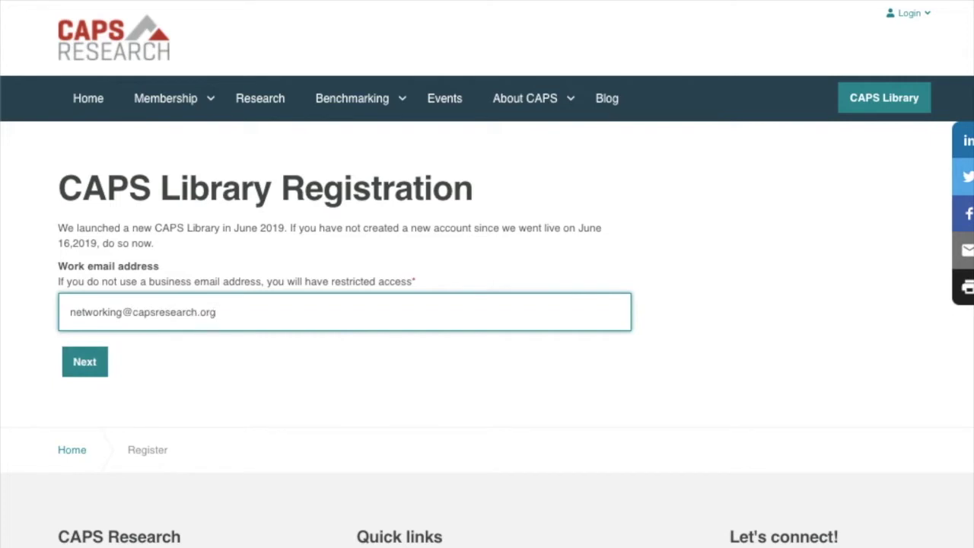
left_click(89, 364)
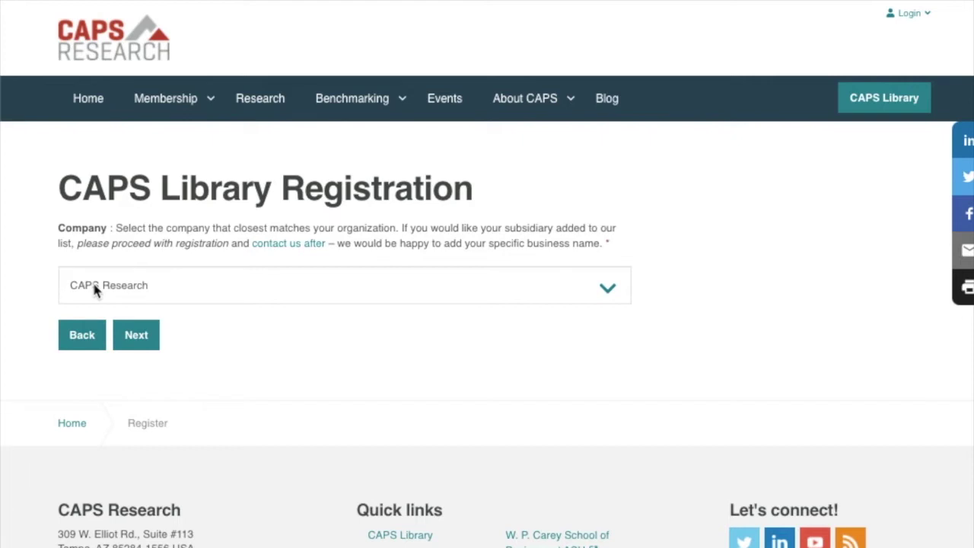
Move past the company step and submit the password step to finish registering
left_click(138, 341)
left_click(137, 390)
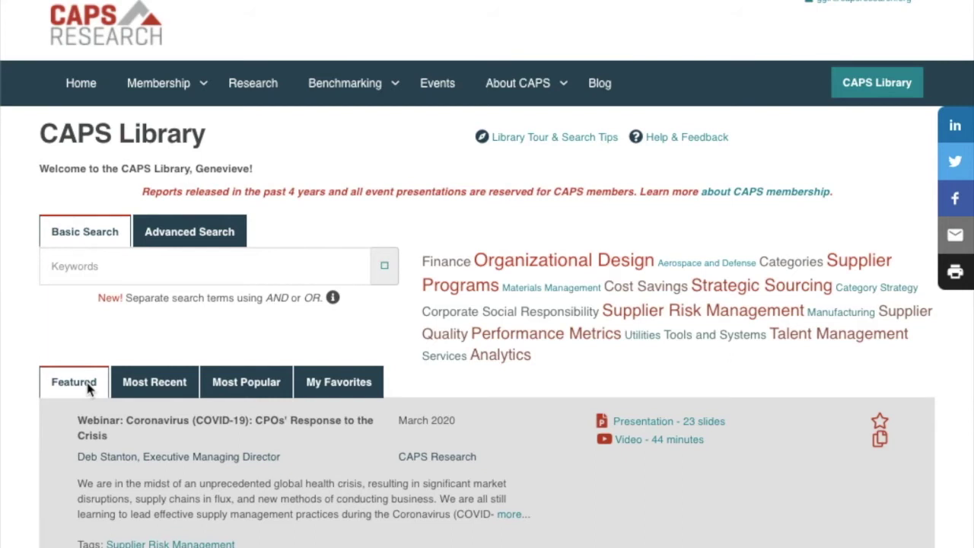
Browse the Featured reports and star the COVID-19 CPOs' Response to the Crisis webinar
scroll(103, 480, "down", 3)
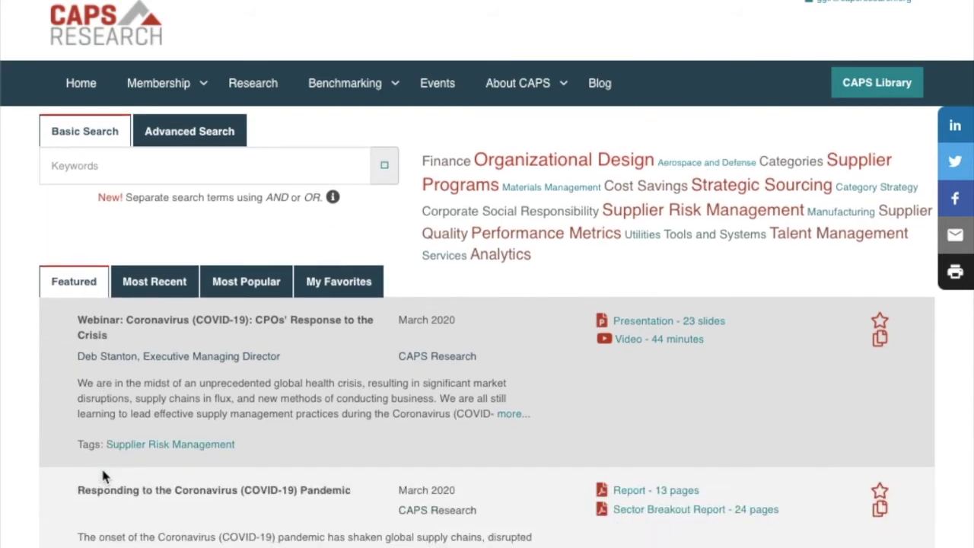
scroll(103, 474, "down", 4)
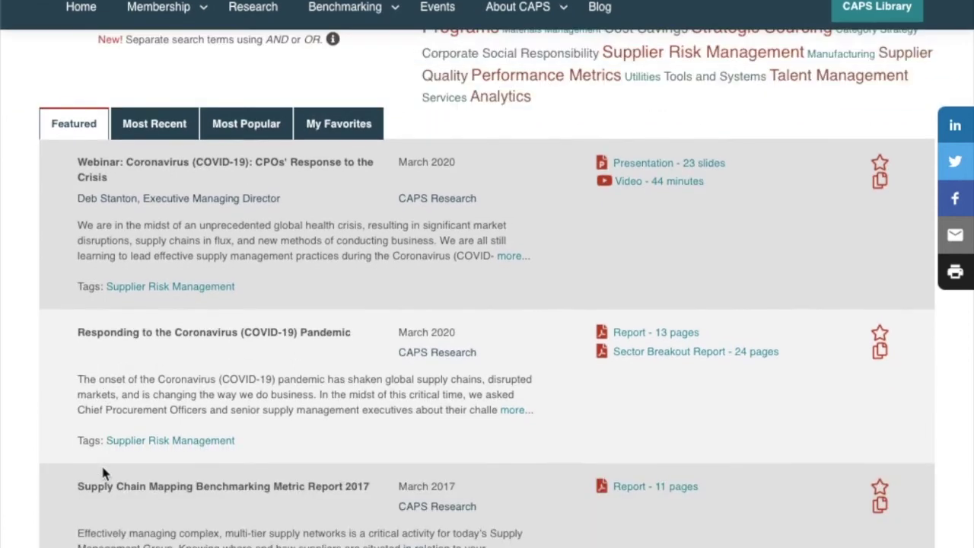
scroll(103, 472, "down", 2)
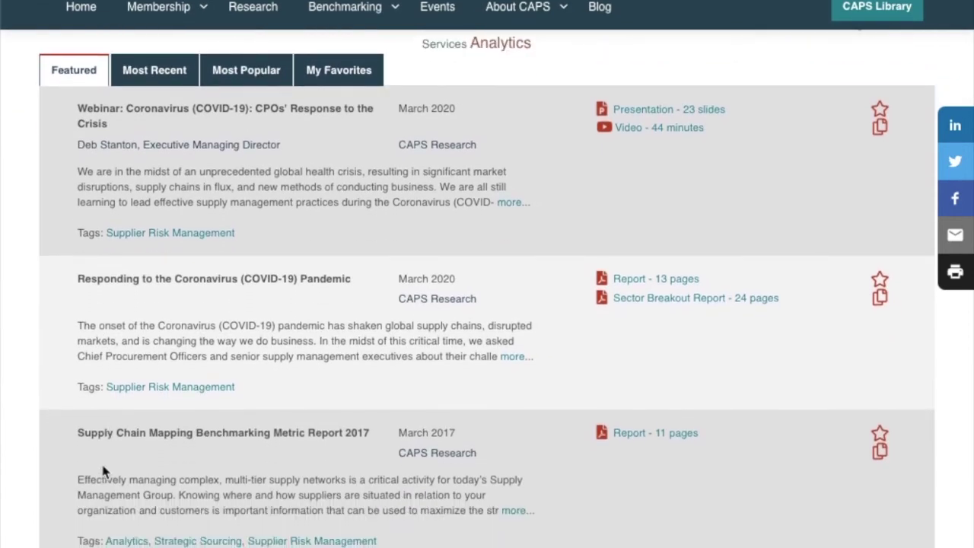
scroll(102, 470, "down", 2)
scroll(105, 468, "down", 4)
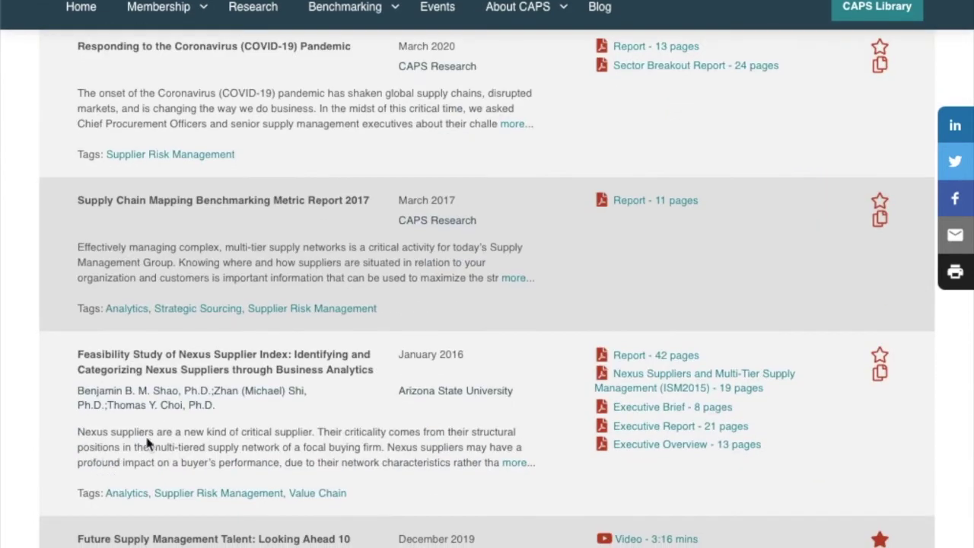
scroll(151, 441, "down", 10)
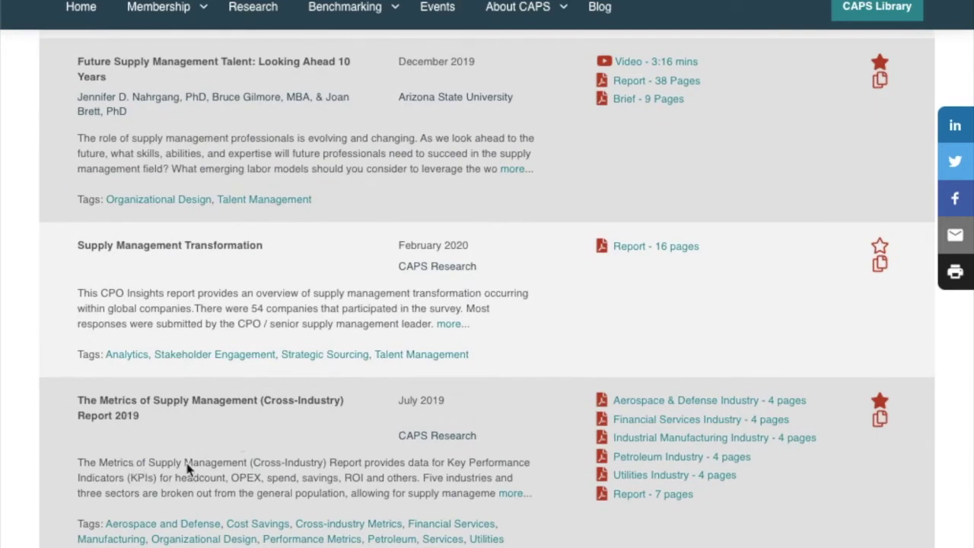
scroll(334, 390, "up", 15)
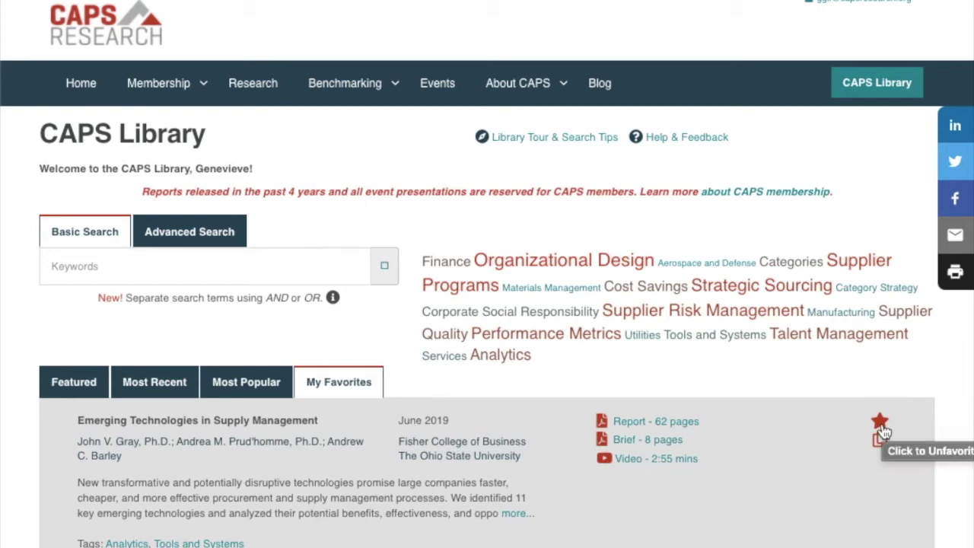
left_click(74, 382)
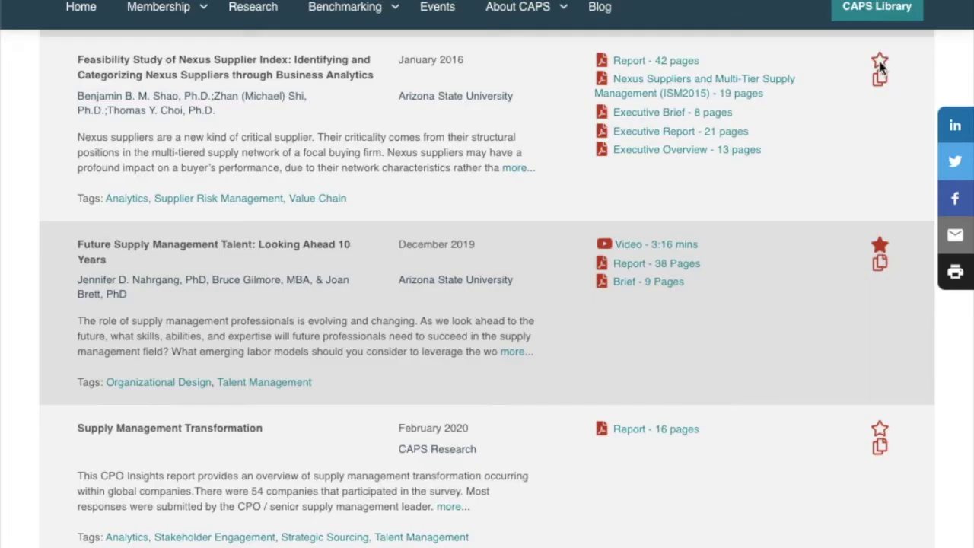
left_click(880, 64)
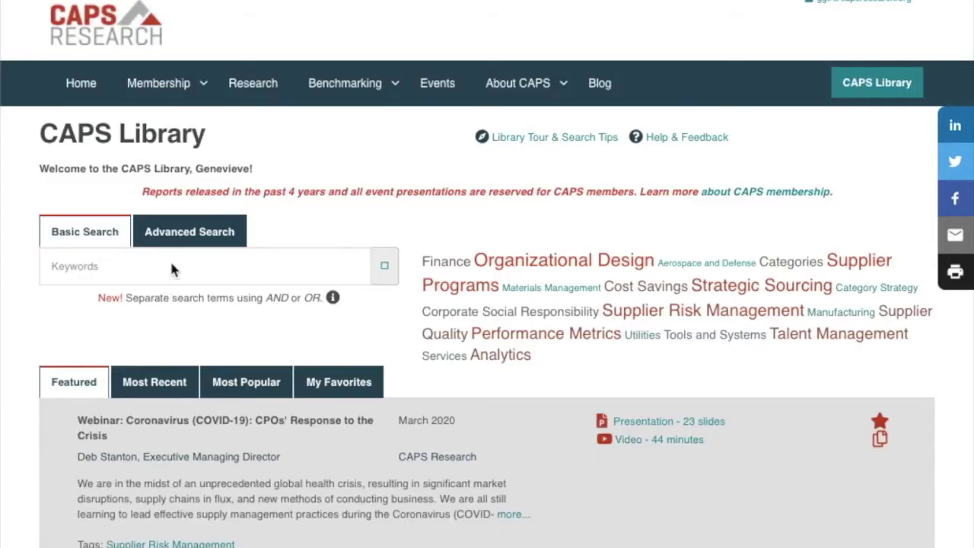
Search the library for 'cost savings', then for 'cost savings AND avoidance'
left_click(86, 262)
type("cost savings")
key("Return")
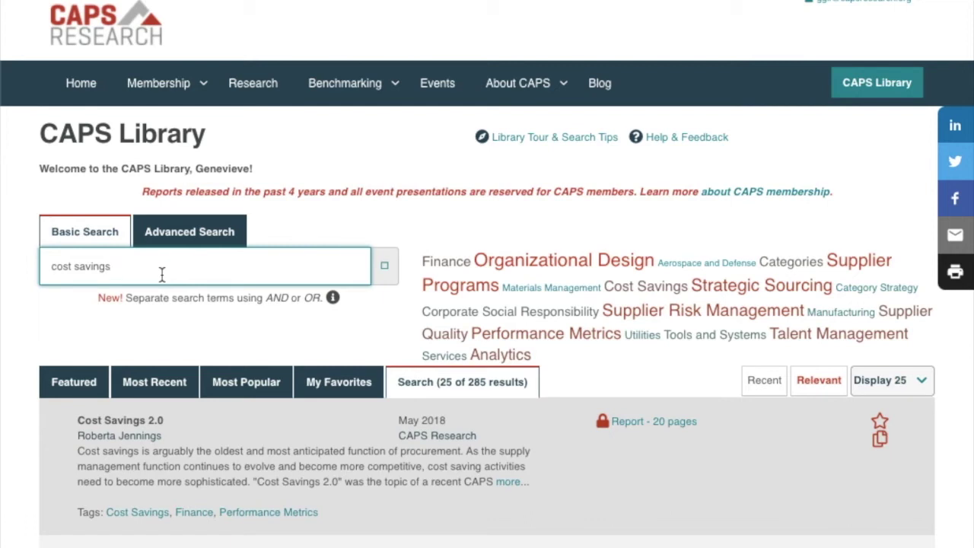
type("AND avoidance")
key("Return")
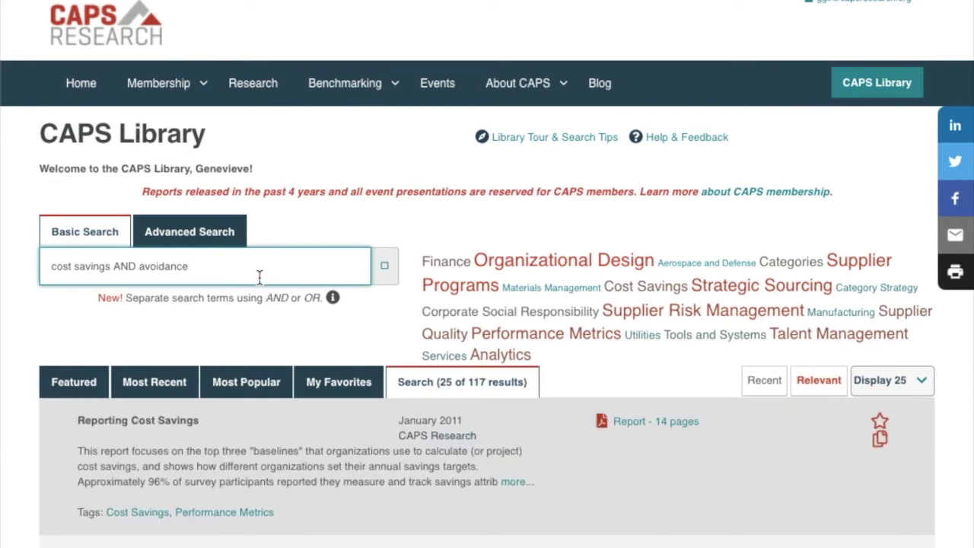
Replace the query with 'cost avoidance OR cost reduction', then enter 'supplier risk' in Advanced Search
key("ctrl+a")
type("cost avoi")
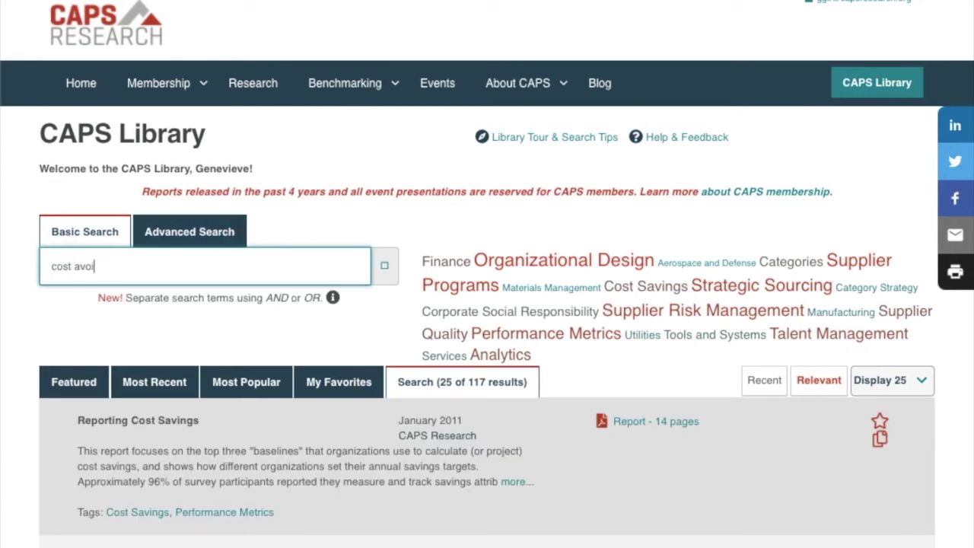
type("dance OR cost reduction")
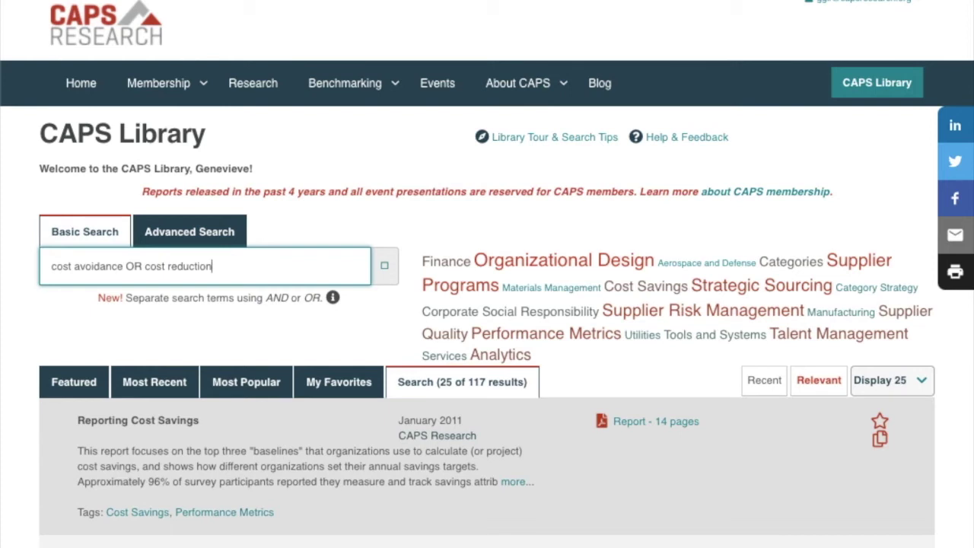
left_click(159, 231)
type("supplier risk")
Keep All Report Types and change the end date to 04/07/2016, giving a 01/01/1988–04/07/2016 range
left_click(677, 319)
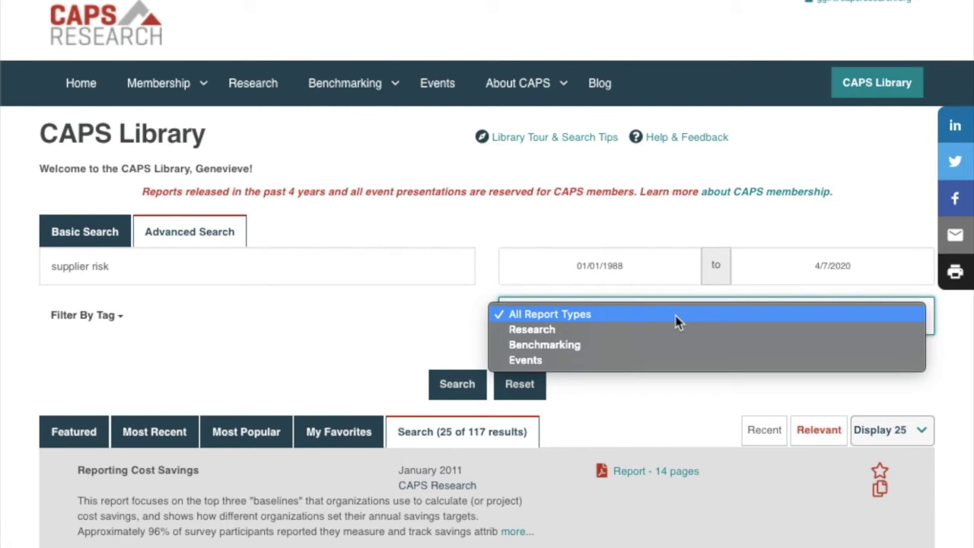
left_click(677, 321)
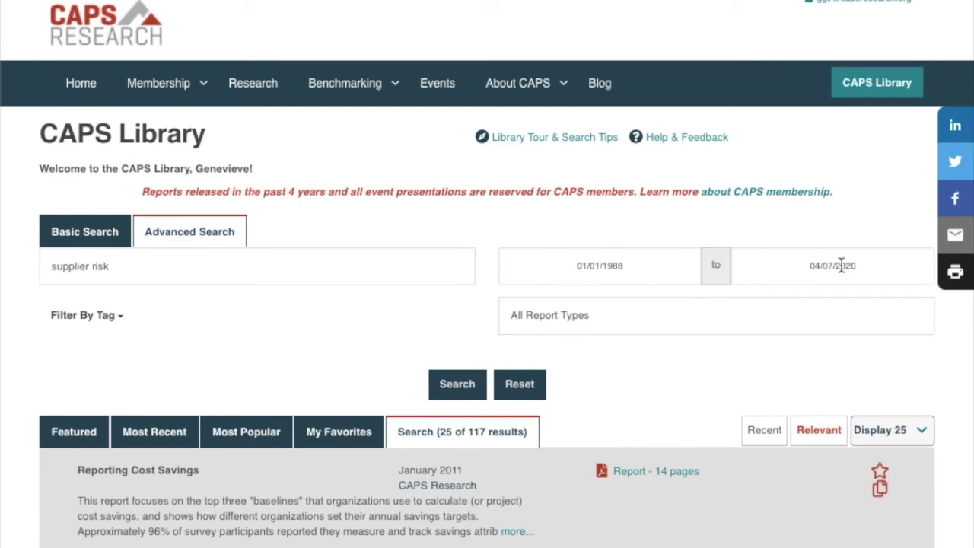
left_click(881, 266)
key("BackSpace")
key("BackSpace")
type("16")
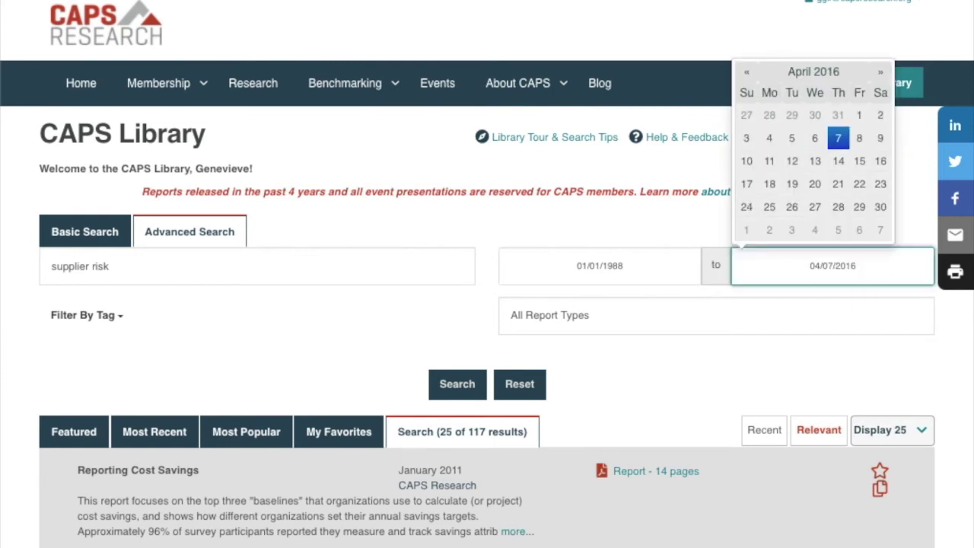
scroll(711, 415, "down", 5)
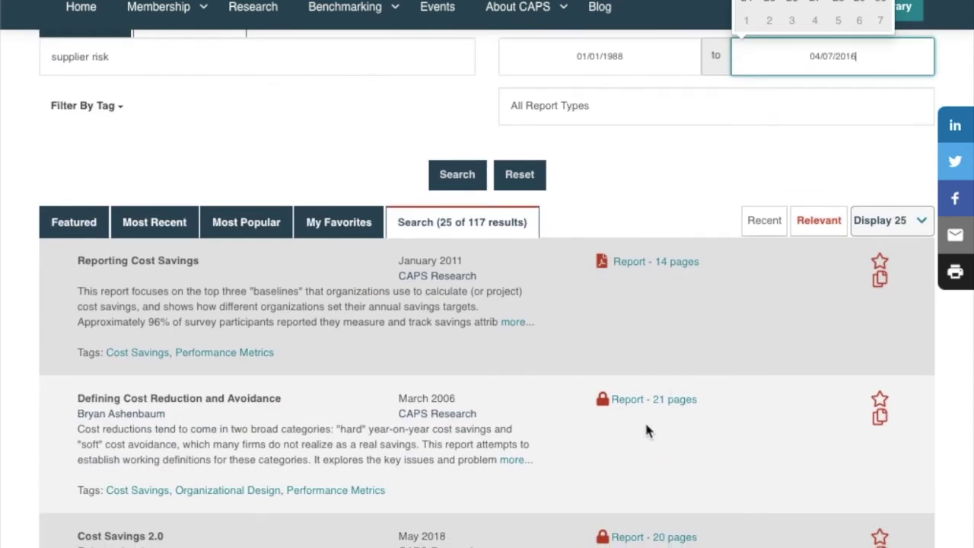
left_click(53, 388)
scroll(53, 388, "up", 5)
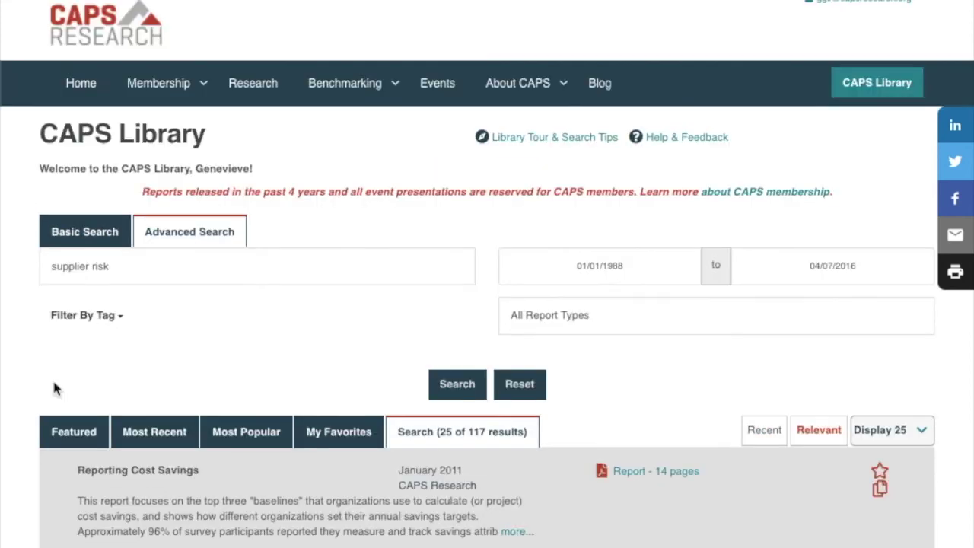
Filter by the Aerospace and Defense tag and extend the keywords to 'supplier risk AND mapping'
left_click(87, 320)
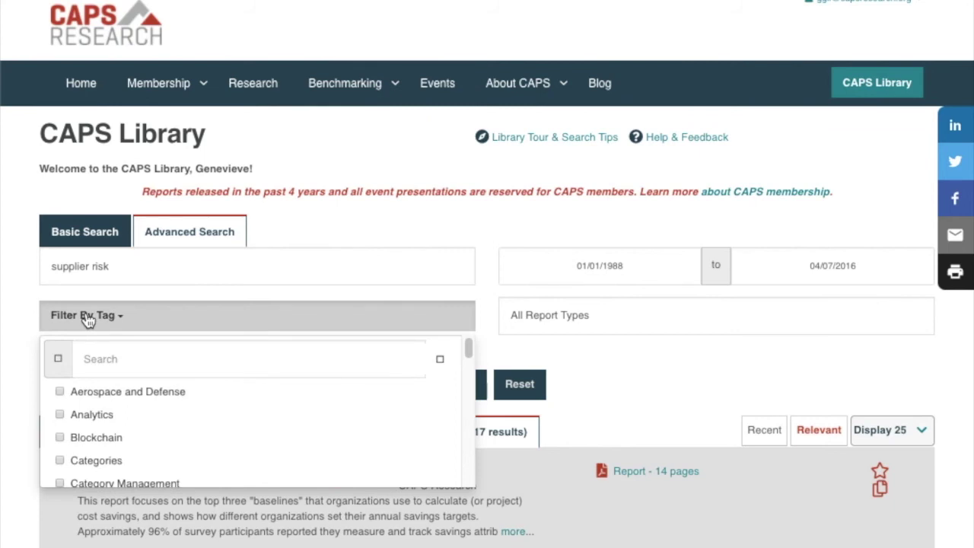
left_click(60, 391)
scroll(126, 441, "down", 1)
scroll(126, 441, "down", 5)
scroll(127, 439, "down", 5)
left_click(30, 328)
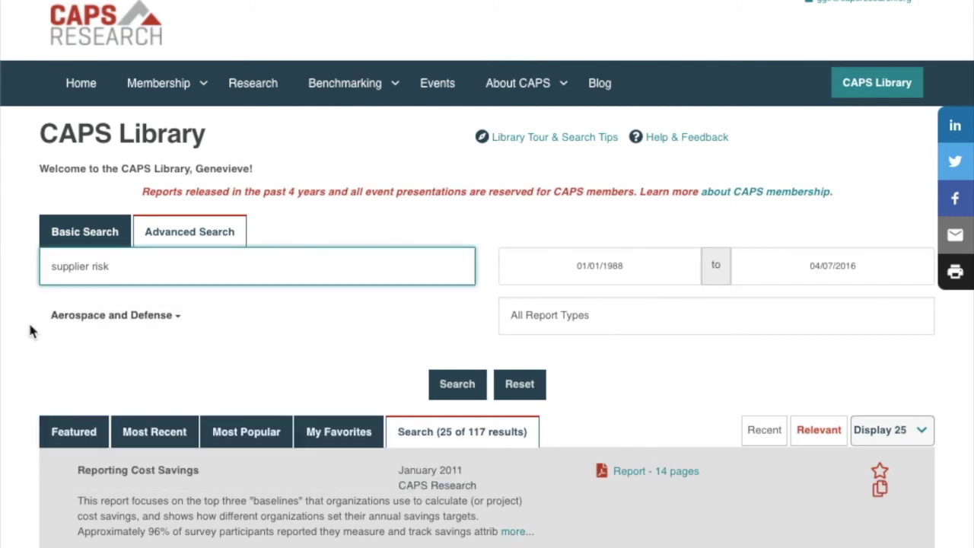
type("AND mapping")
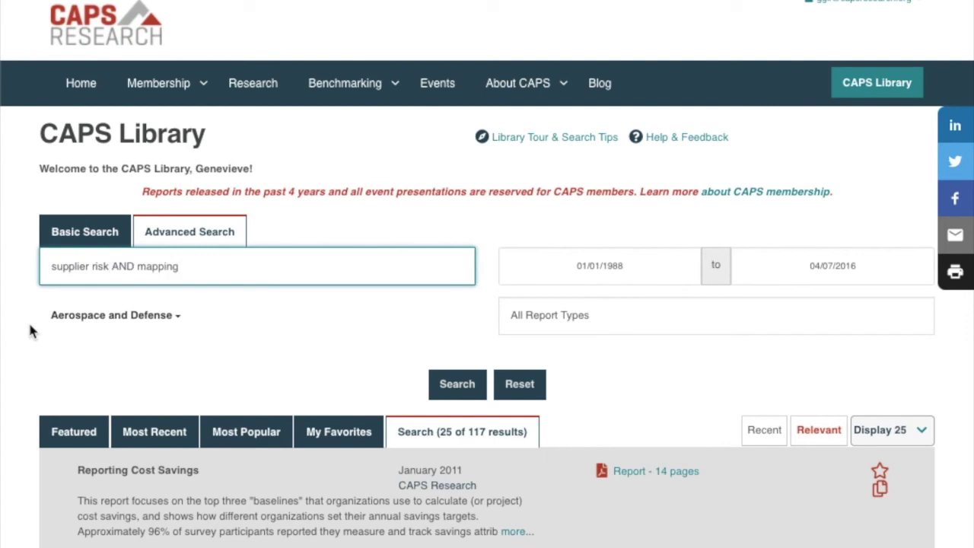